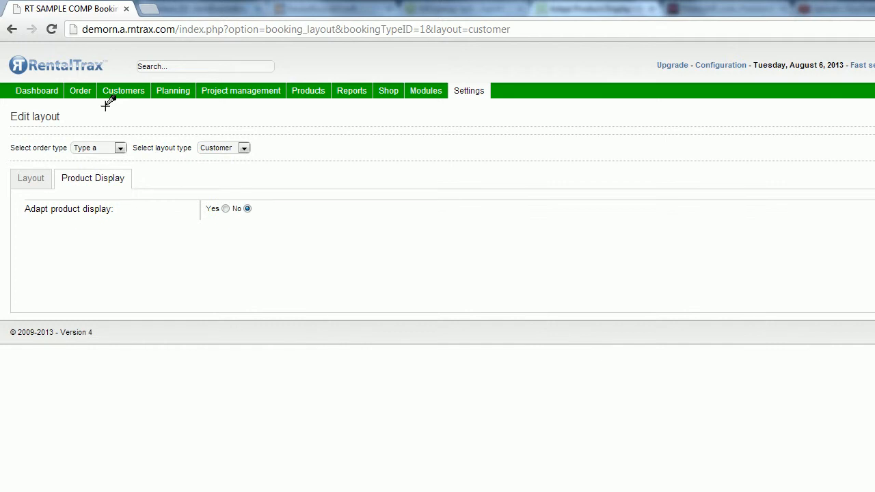
Step: Open the order layout editor and select order type Type a with the Customer layout type
{"action": "left_click", "coordinate": [472, 89]}
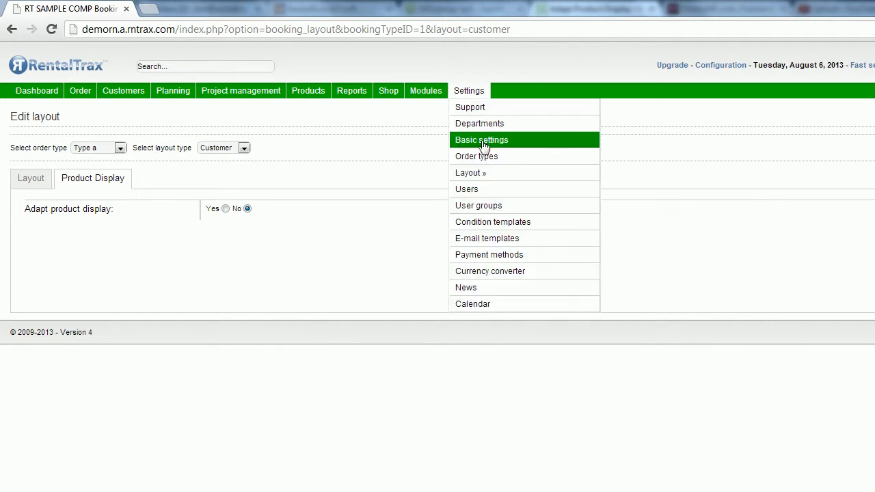
{"action": "mouse_move", "coordinate": [481, 174]}
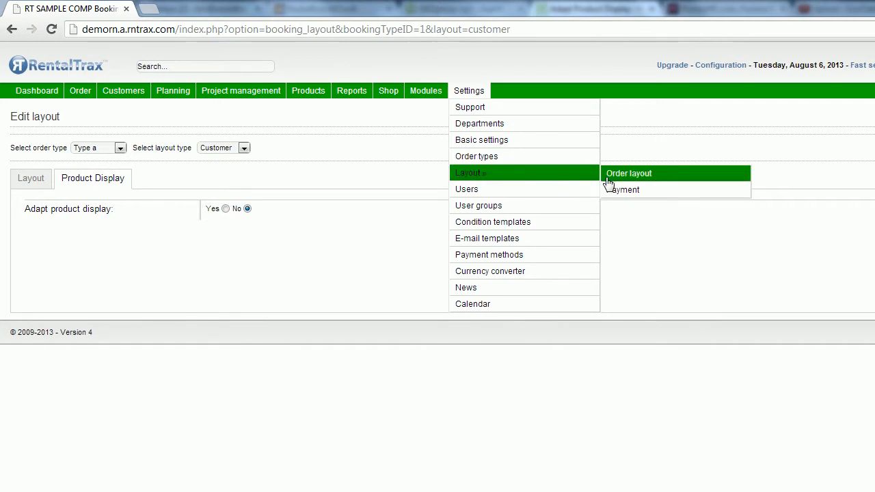
{"action": "left_click", "coordinate": [608, 176]}
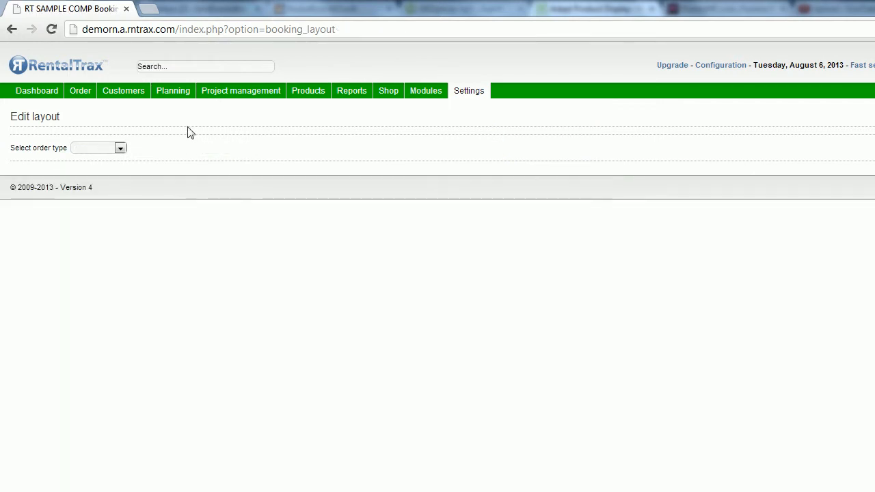
{"action": "left_click", "coordinate": [118, 147]}
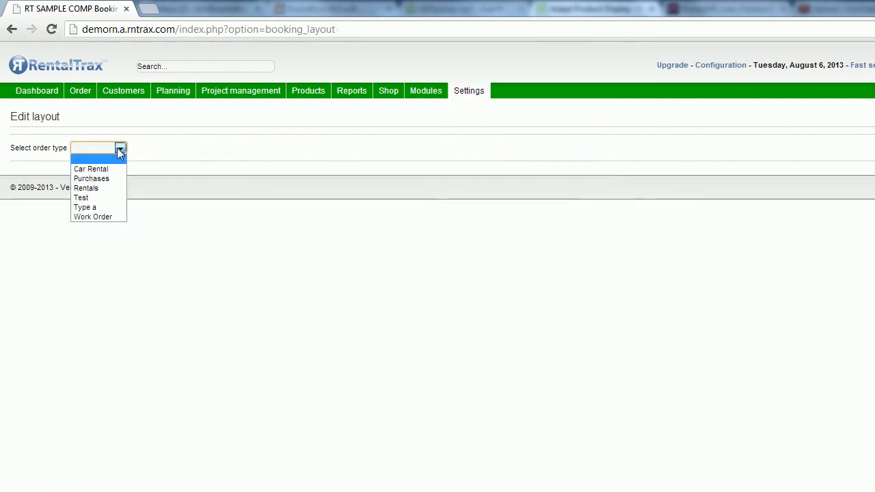
{"action": "left_click", "coordinate": [112, 211]}
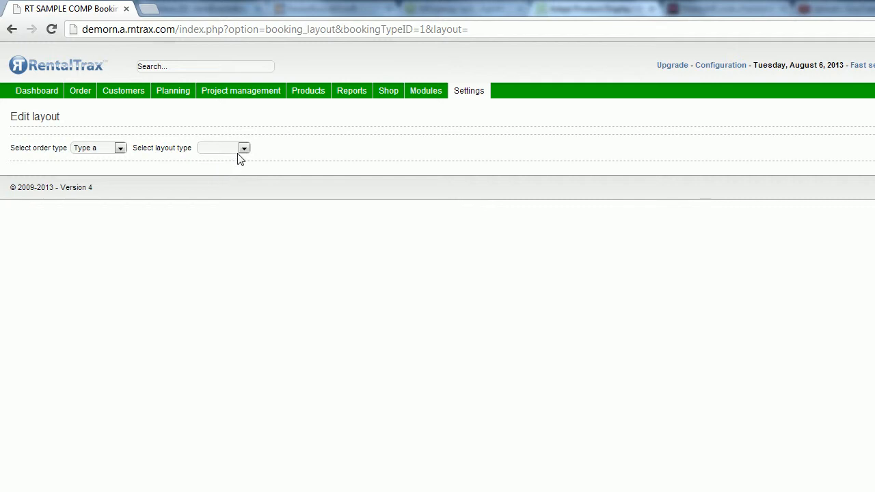
{"action": "left_click", "coordinate": [243, 148]}
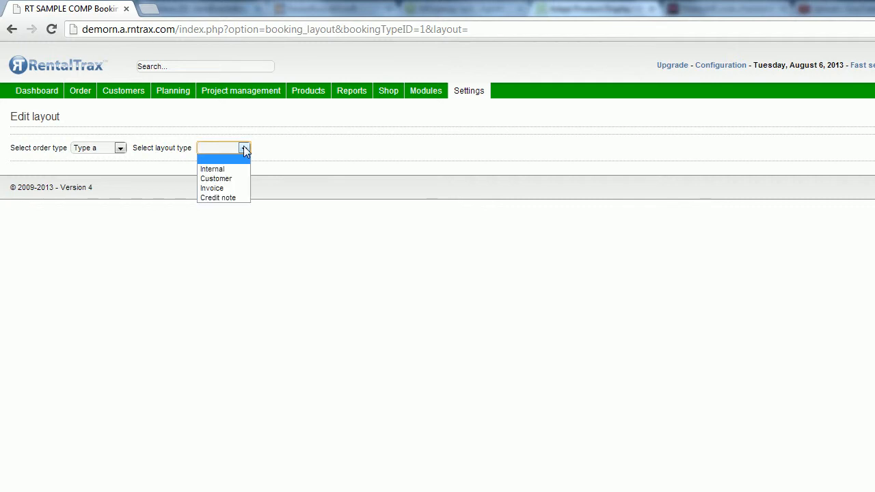
{"action": "left_click", "coordinate": [234, 181]}
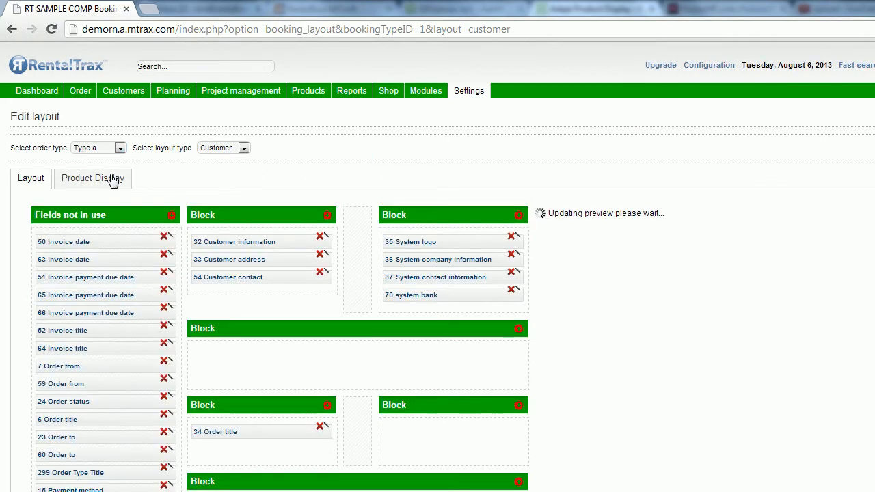
Step: Open the layout's Product Display settings, switch Adapt product display to No and set it back to Yes
{"action": "left_click", "coordinate": [112, 179]}
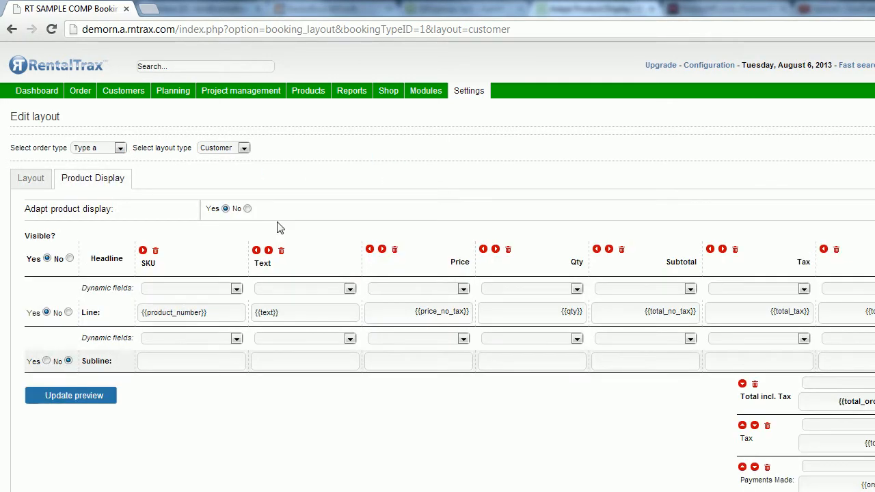
{"action": "left_click", "coordinate": [248, 209]}
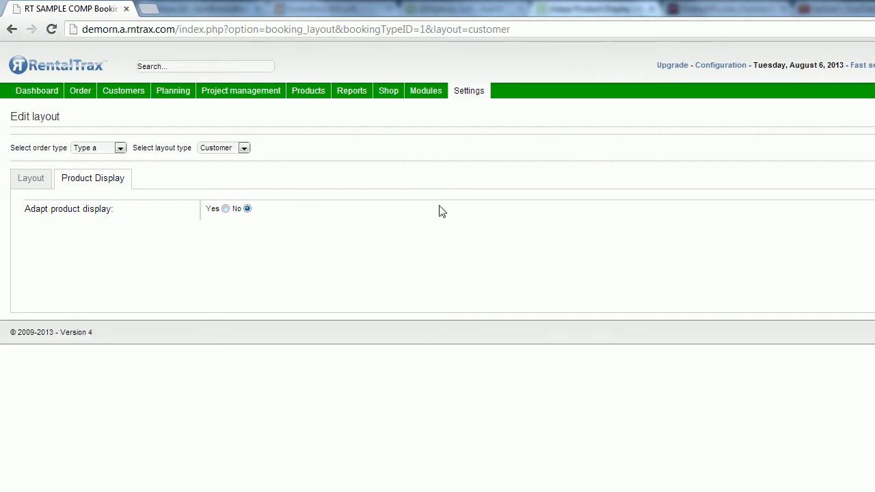
{"action": "left_click", "coordinate": [225, 208]}
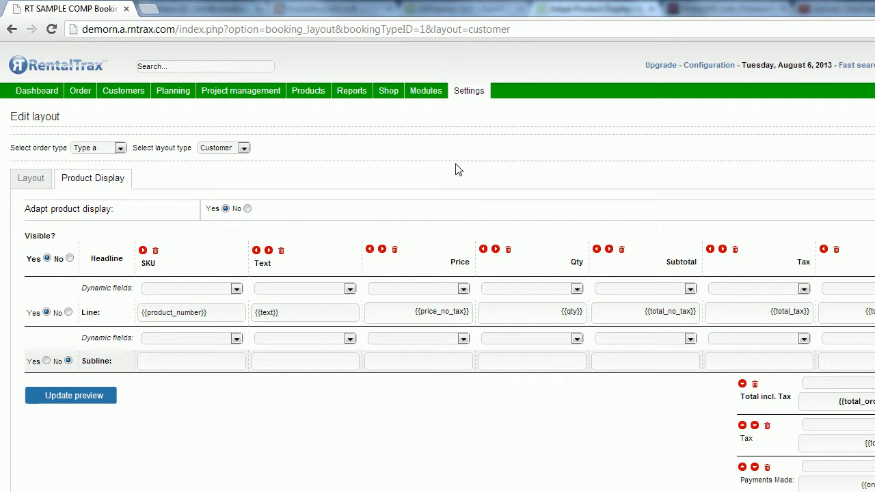
Step: Delete the SKU column from the product display
{"action": "left_click", "coordinate": [155, 251]}
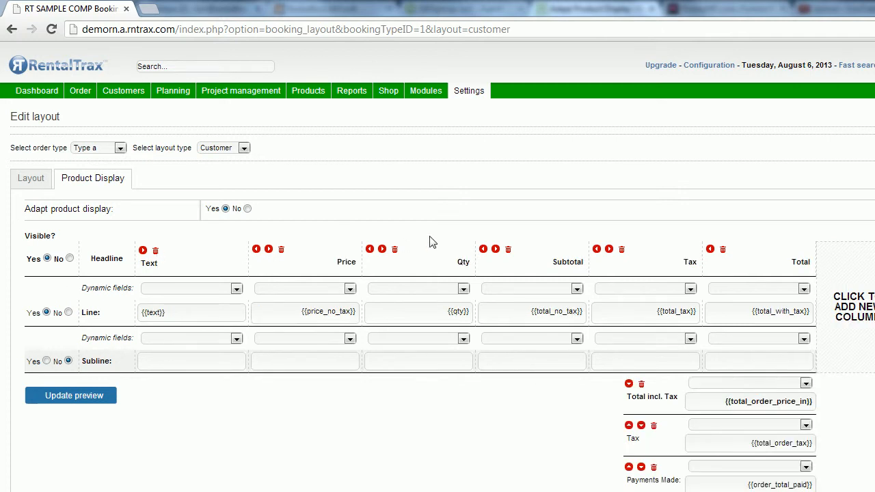
Step: Try moving the Price column behind Qty and Subtotal, and return it to its original place after Text
{"action": "left_click", "coordinate": [269, 250]}
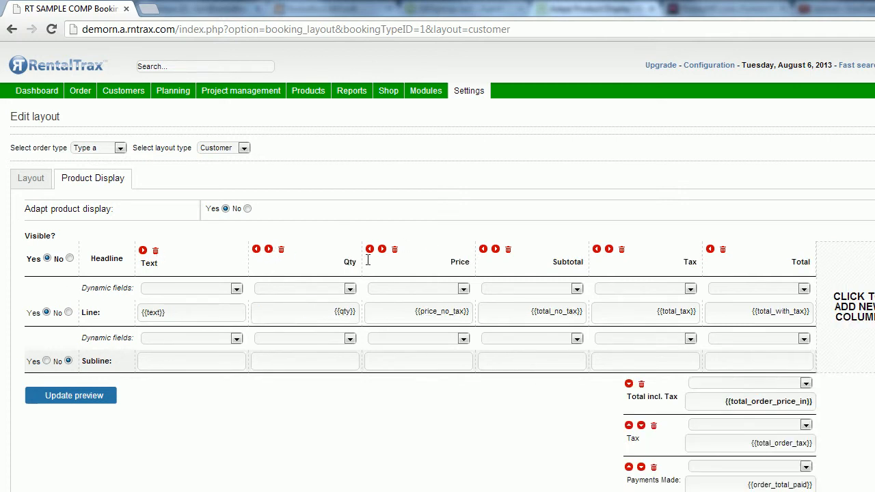
{"action": "left_click", "coordinate": [383, 250]}
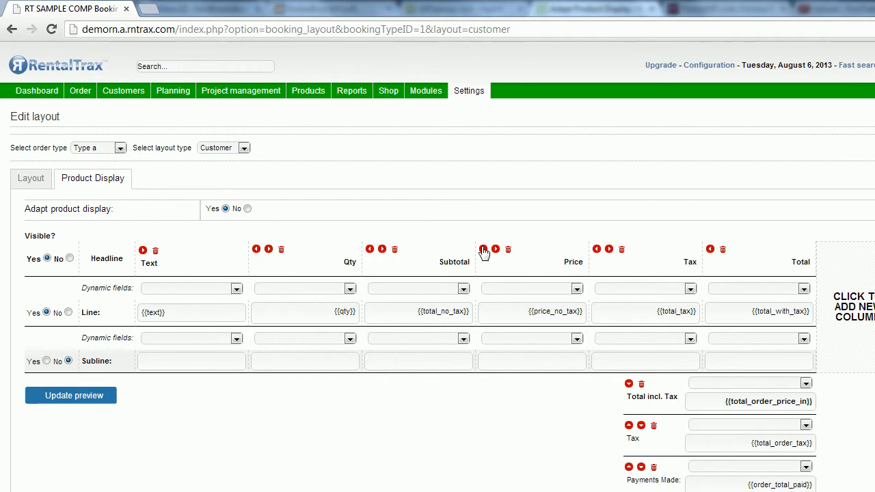
{"action": "left_click", "coordinate": [483, 250]}
{"action": "left_click", "coordinate": [369, 250]}
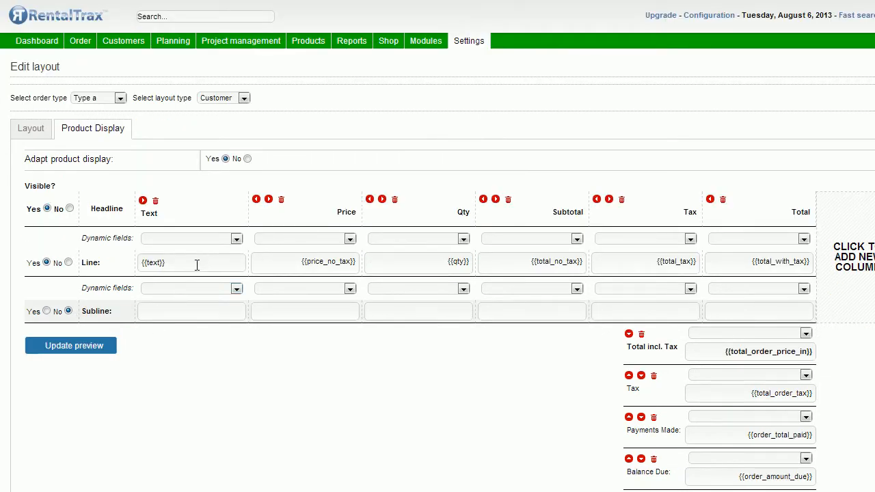
Step: Review the line content of the Text column and the dynamic fields available for it
{"action": "left_click", "coordinate": [197, 265]}
{"action": "left_click_drag", "start_coordinate": [197, 265], "coordinate": [82, 278]}
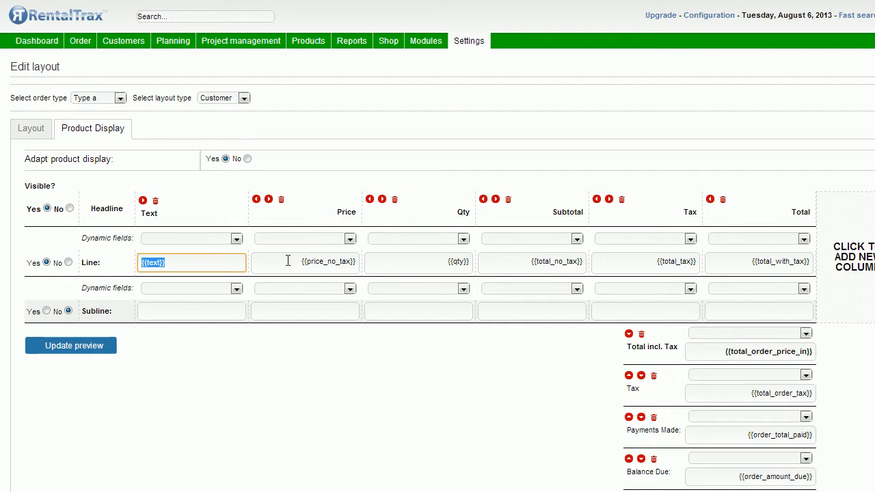
{"action": "left_click", "coordinate": [235, 239]}
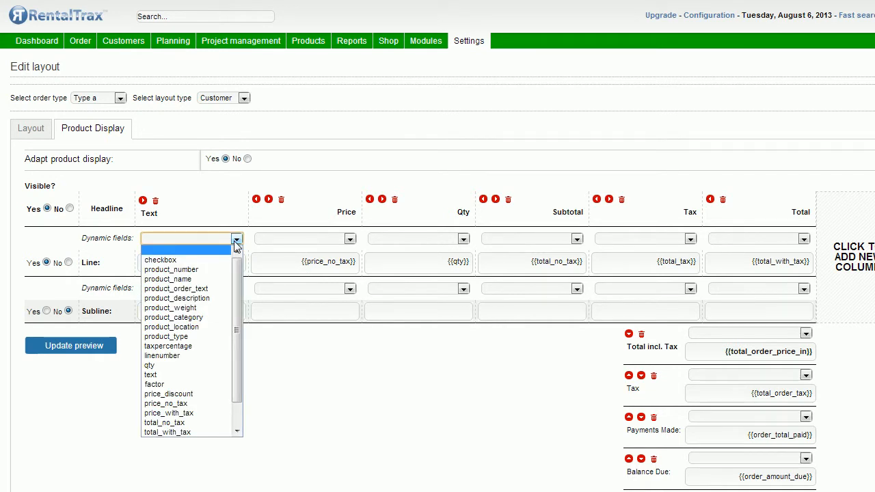
{"action": "scroll", "coordinate": [231, 314], "scroll_direction": "down", "scroll_amount": 1}
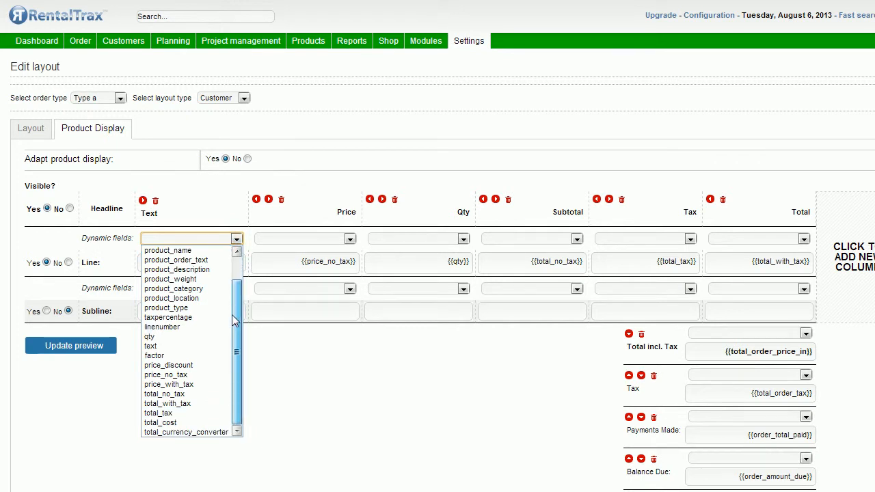
{"action": "scroll", "coordinate": [232, 314], "scroll_direction": "up", "scroll_amount": 1}
{"action": "left_click", "coordinate": [650, 144]}
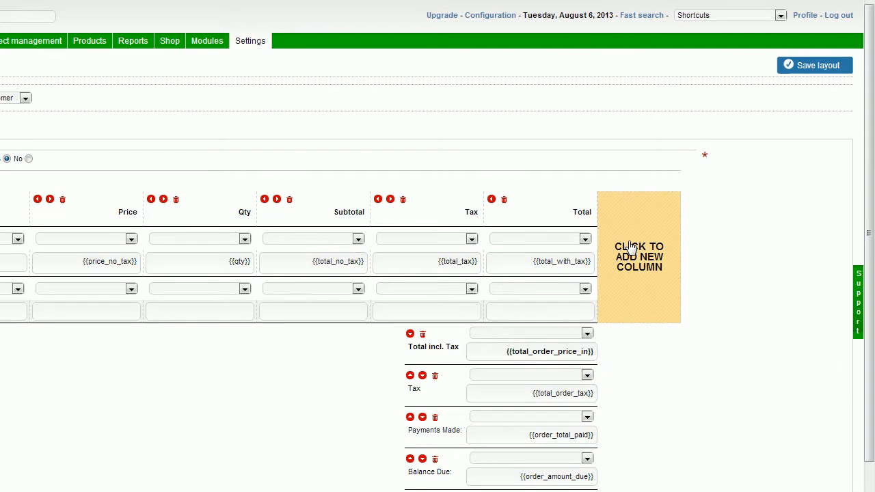
Step: Add a new column named Test and assign the product_location dynamic field to its line
{"action": "left_click", "coordinate": [631, 248]}
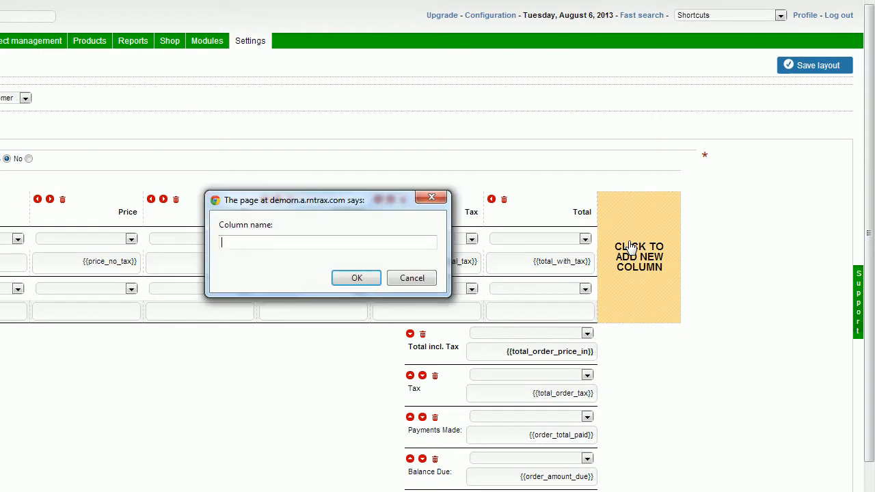
{"action": "type", "text": "Test"}
{"action": "key", "text": "Return"}
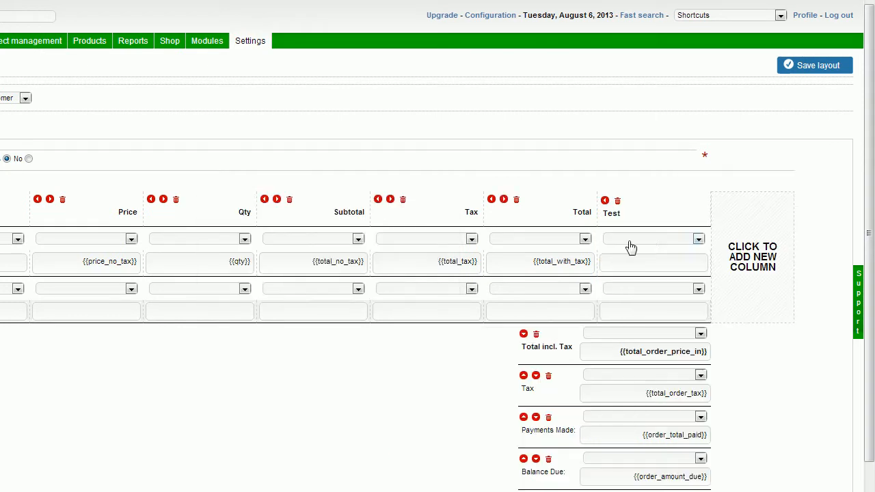
{"action": "left_click", "coordinate": [694, 239]}
{"action": "left_click", "coordinate": [664, 327]}
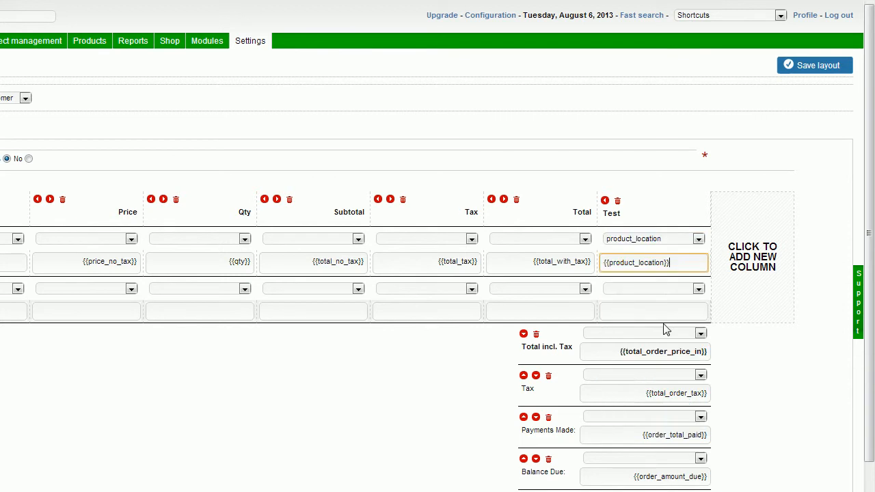
Step: Delete the Test column and cancel the prompt for another new column
{"action": "left_click", "coordinate": [617, 199]}
{"action": "left_click", "coordinate": [615, 204]}
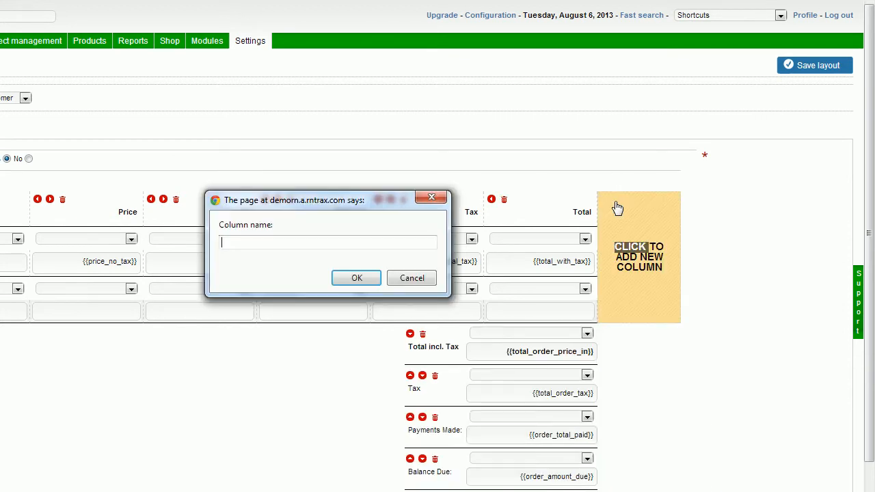
{"action": "left_click", "coordinate": [404, 277]}
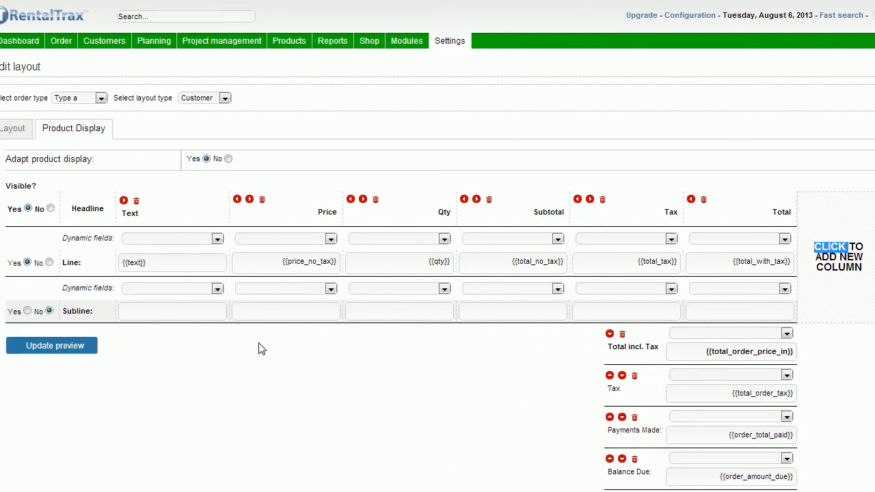
Step: Update the preview and delete the Payments Made, Balance Due and Euro Conversion rows from the totals section
{"action": "left_click", "coordinate": [91, 347]}
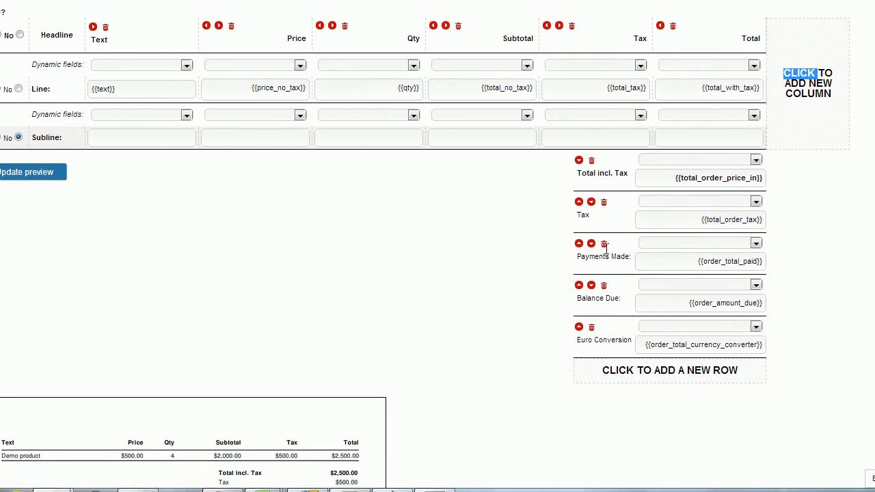
{"action": "left_click", "coordinate": [604, 244]}
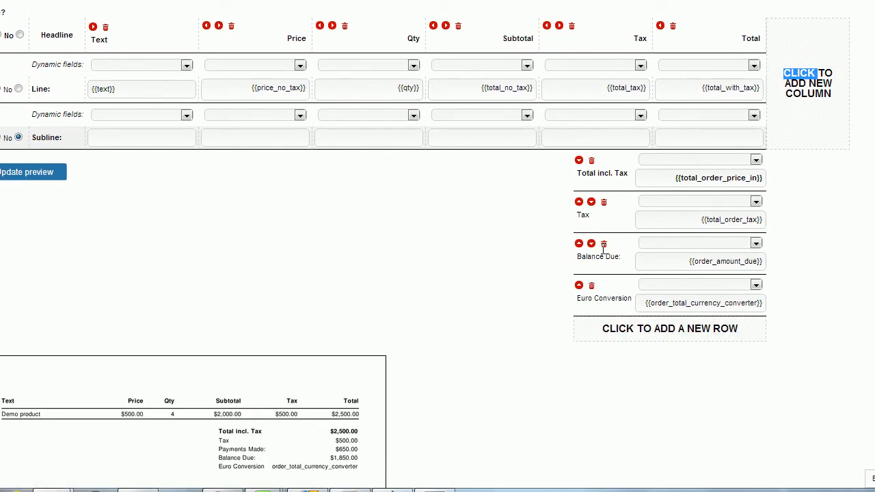
{"action": "left_click", "coordinate": [604, 245]}
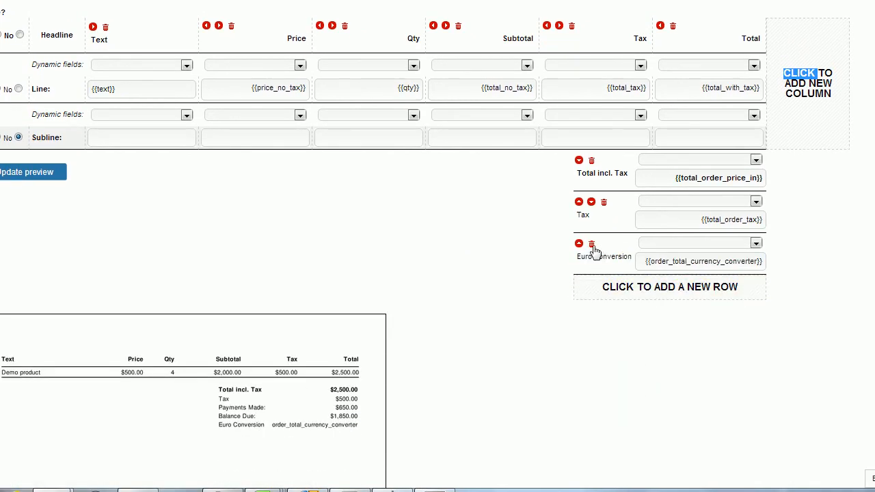
{"action": "left_click", "coordinate": [603, 244]}
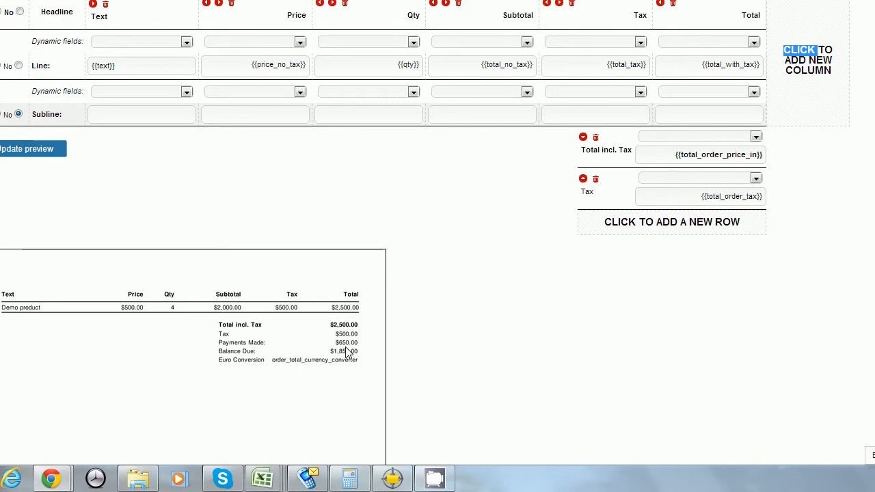
Step: Add a totals row named Total Payments Made and assign it the order_total_paid dynamic field
{"action": "left_click", "coordinate": [657, 226]}
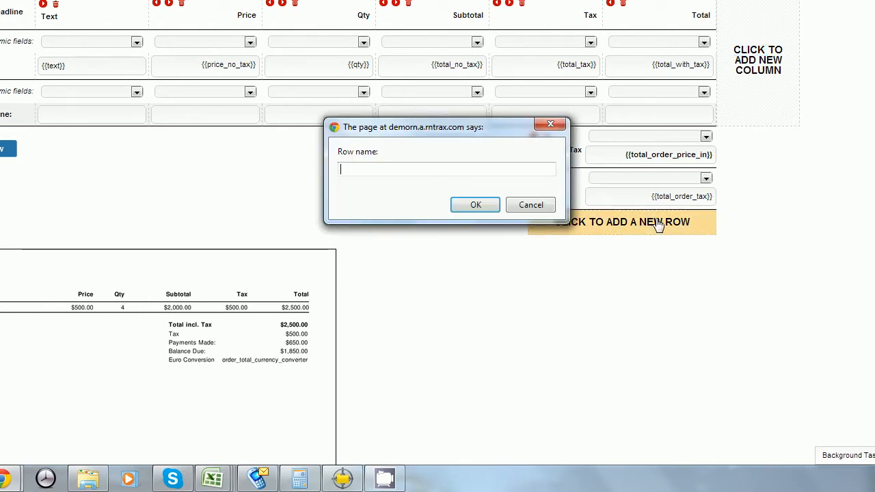
{"action": "type", "text": "Total Payments"}
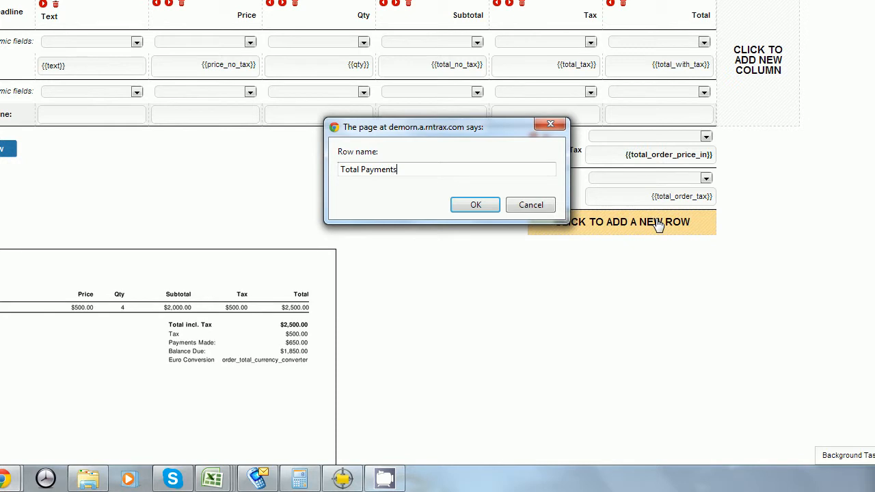
{"action": "key", "text": "Return"}
{"action": "left_click", "coordinate": [578, 233]}
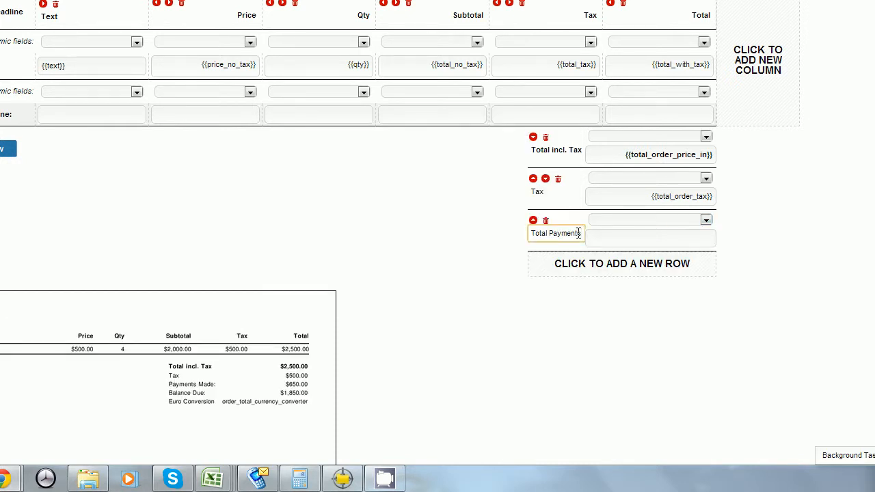
{"action": "type", "text": "Made"}
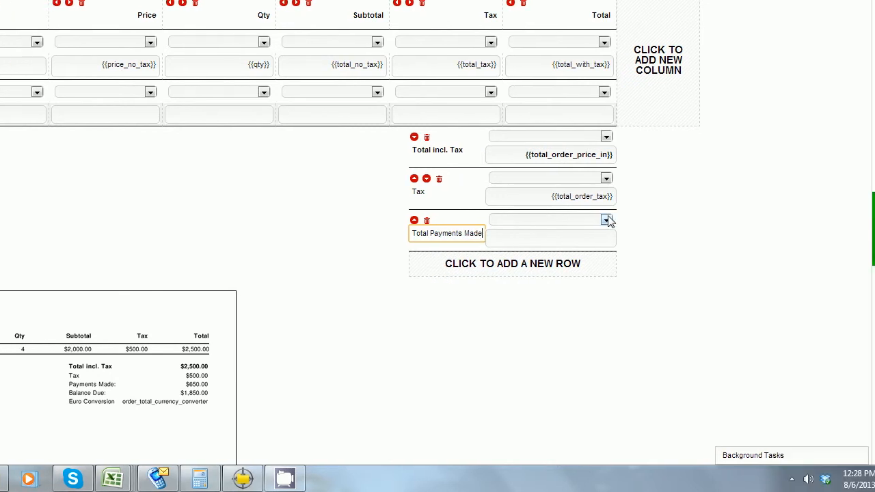
{"action": "left_click", "coordinate": [706, 220]}
{"action": "left_click_drag", "start_coordinate": [608, 263], "coordinate": [607, 307]}
{"action": "left_click", "coordinate": [550, 391]}
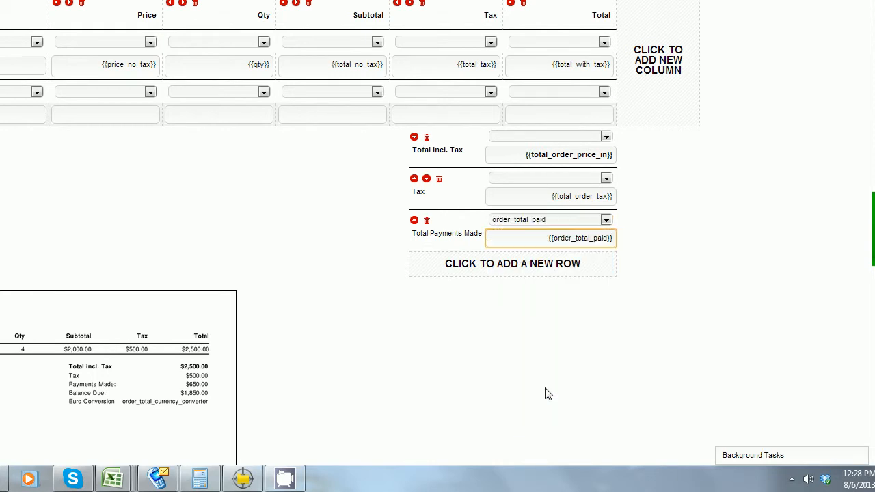
Step: Add a totals row named Balance Outstanding and assign it the order_amount_due dynamic field
{"action": "left_click", "coordinate": [534, 272]}
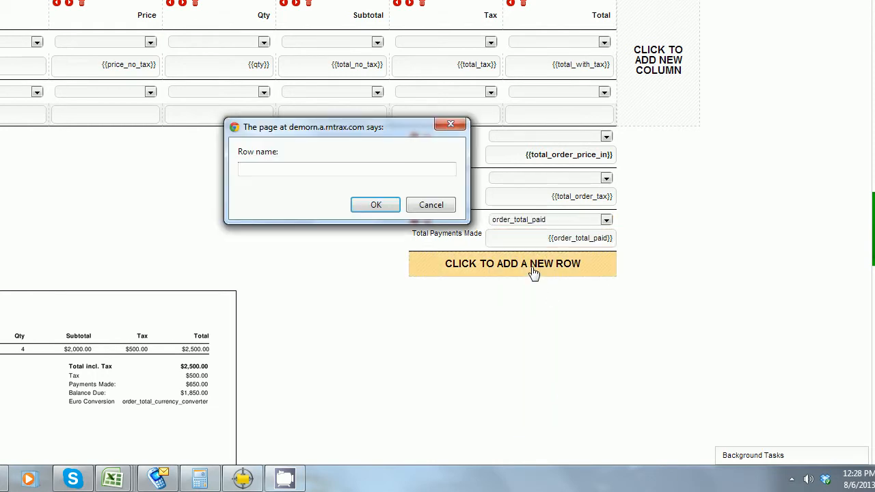
{"action": "type", "text": "Balance Outstanding"}
{"action": "key", "text": "Return"}
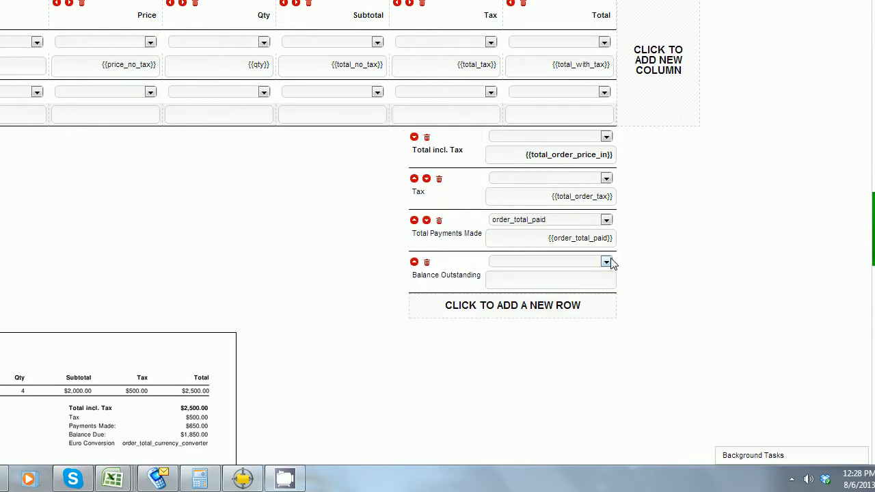
{"action": "left_click", "coordinate": [606, 262]}
{"action": "left_click_drag", "start_coordinate": [611, 293], "coordinate": [606, 343]}
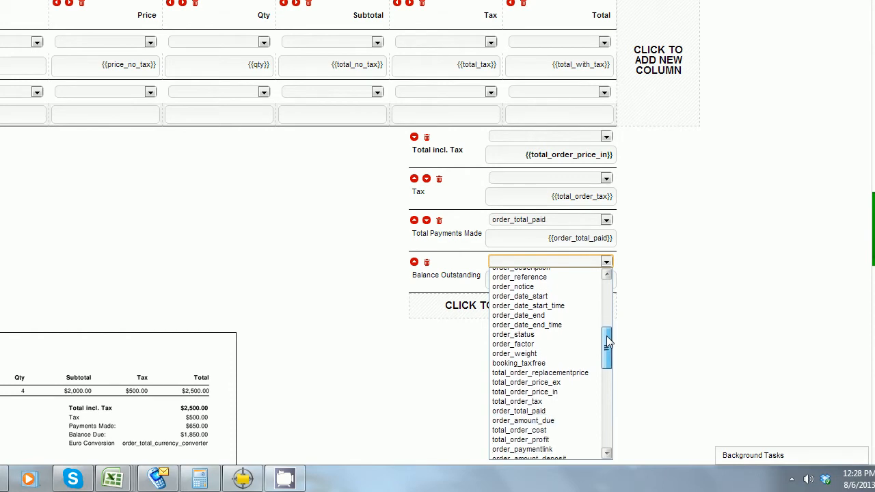
{"action": "left_click", "coordinate": [535, 420]}
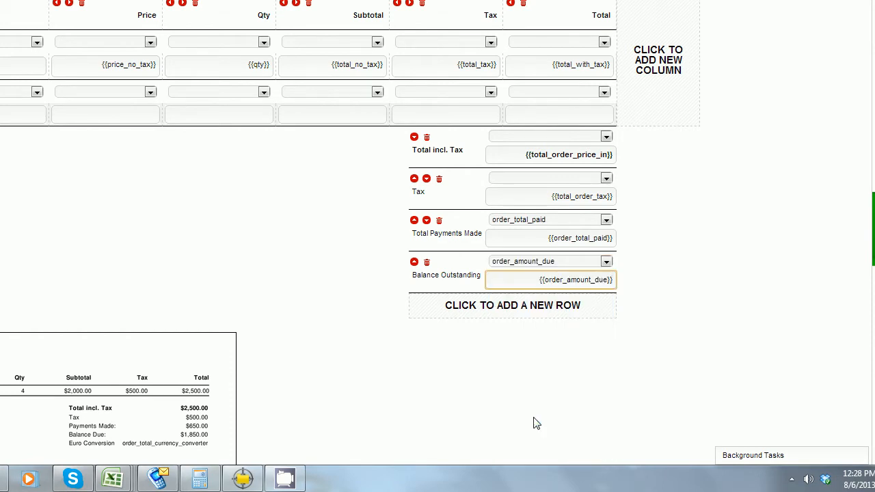
{"action": "left_click", "coordinate": [612, 240]}
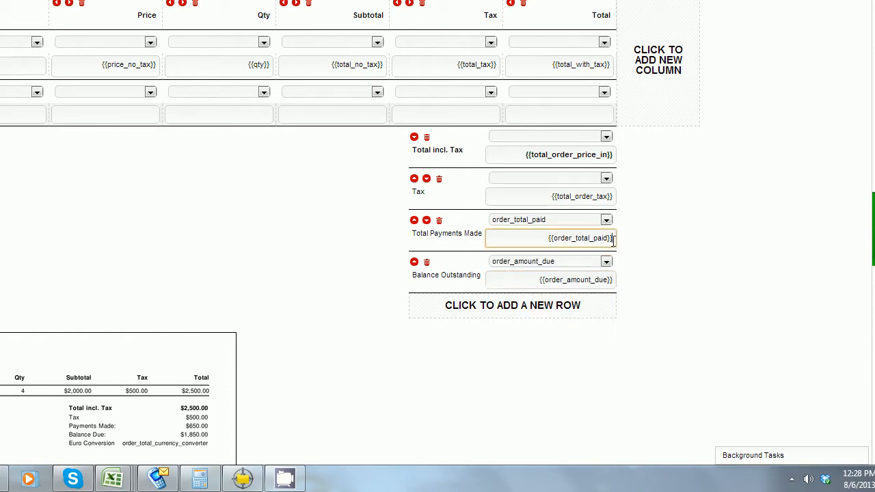
{"action": "left_click", "coordinate": [602, 280]}
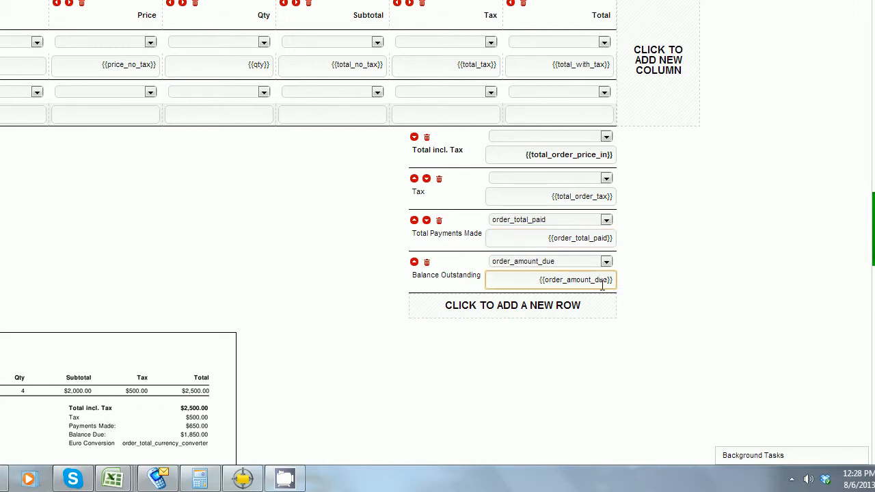
Step: Add a totals row named Currency Conversion and assign it the order_total_currency_converter dynamic field
{"action": "left_click", "coordinate": [607, 314]}
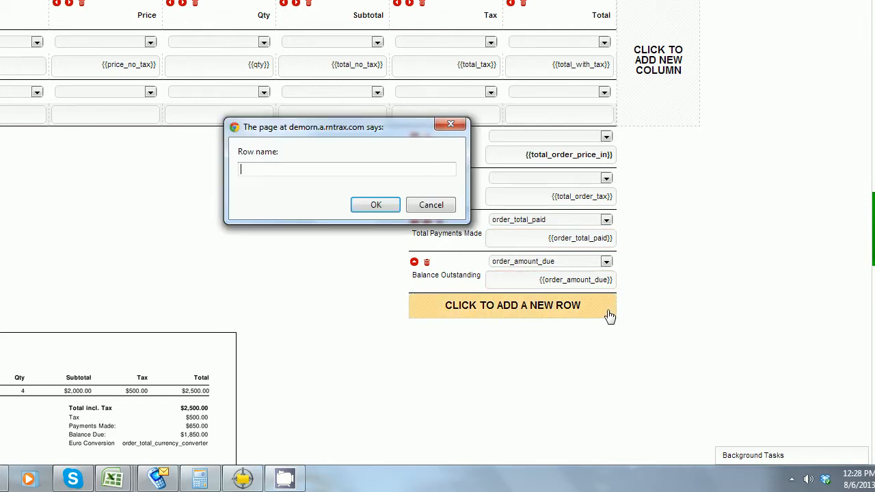
{"action": "type", "text": "Currency Ceon"}
{"action": "key", "text": "BackSpace"}
{"action": "key", "text": "BackSpace"}
{"action": "key", "text": "BackSpace"}
{"action": "type", "text": "onversion"}
{"action": "key", "text": "Return"}
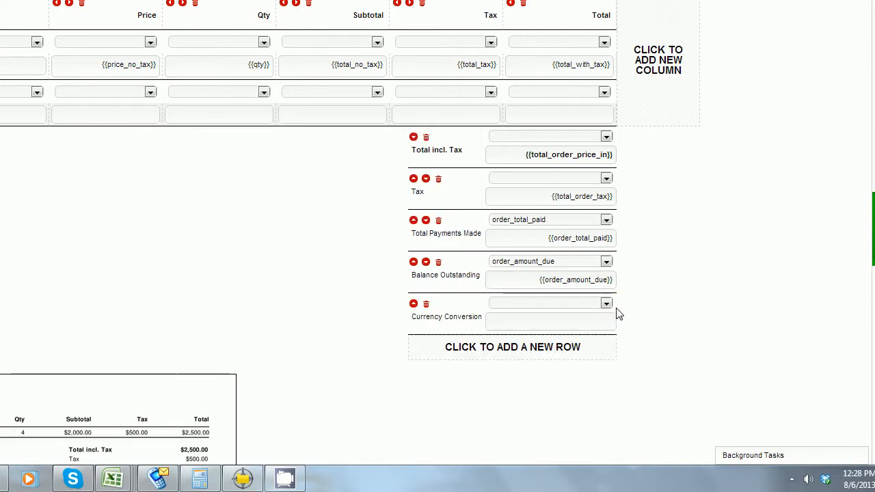
{"action": "left_click", "coordinate": [607, 305]}
{"action": "left_click_drag", "start_coordinate": [607, 149], "coordinate": [607, 218]}
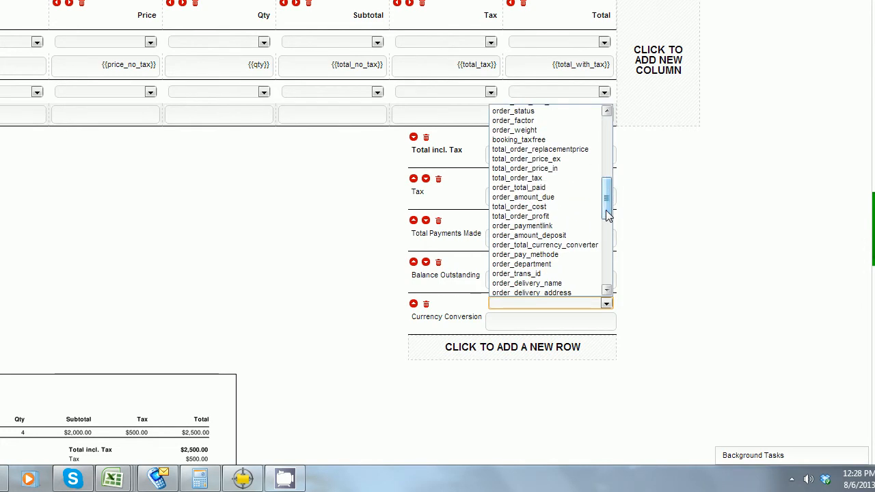
{"action": "left_click", "coordinate": [588, 245]}
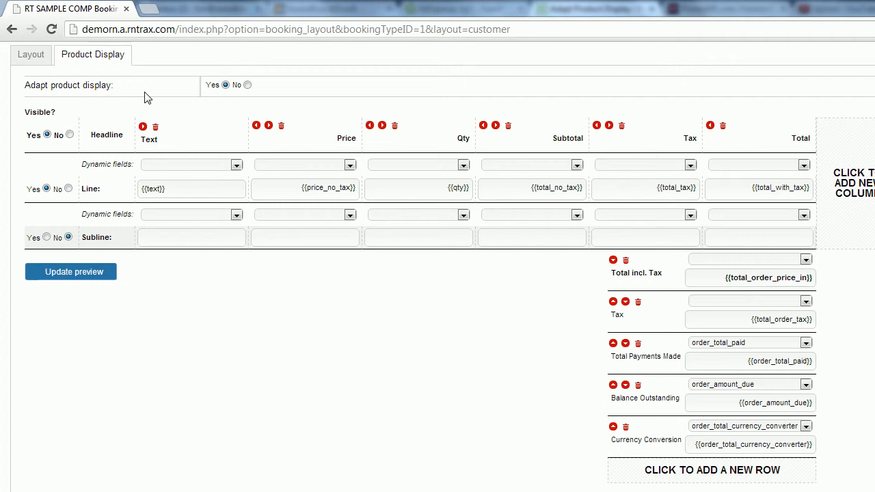
Step: Switch the Subline's visibility to Yes and back to No twice
{"action": "left_click", "coordinate": [47, 237]}
{"action": "left_click", "coordinate": [68, 237]}
{"action": "left_click", "coordinate": [47, 237]}
{"action": "left_click", "coordinate": [68, 237]}
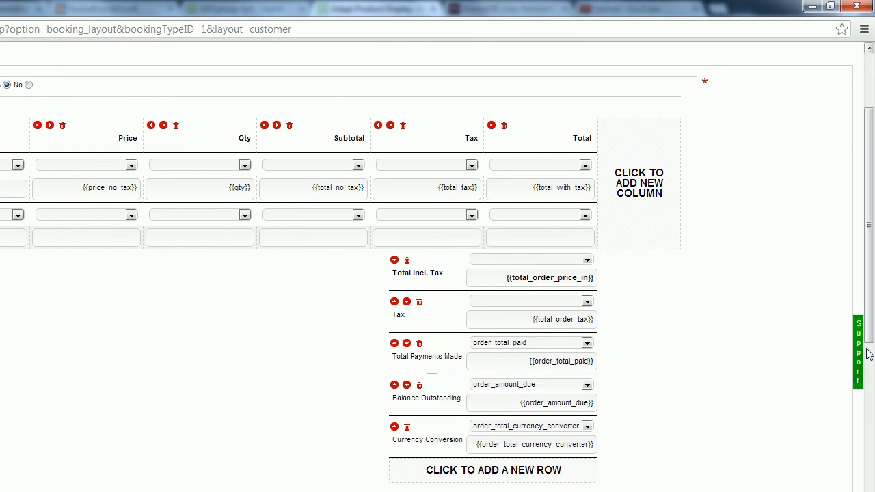
Step: Open the new support request form and close it without submitting an enquiry
{"action": "left_click", "coordinate": [862, 353]}
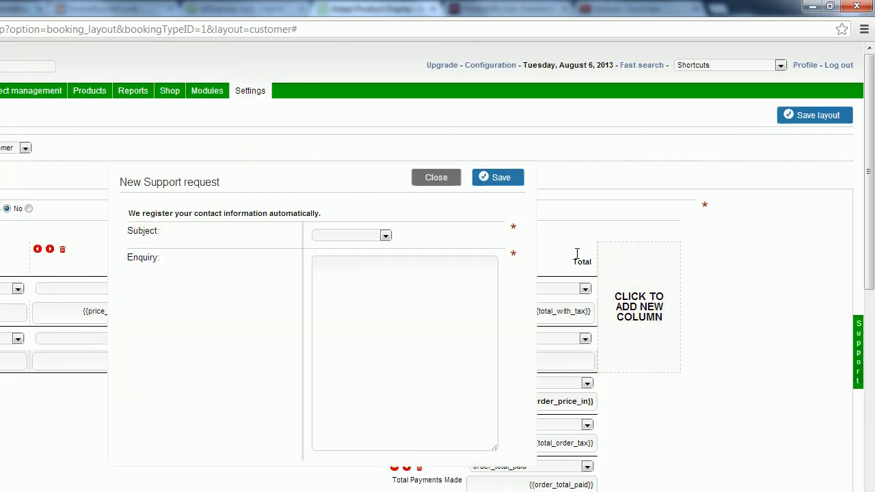
{"action": "left_click", "coordinate": [430, 178]}
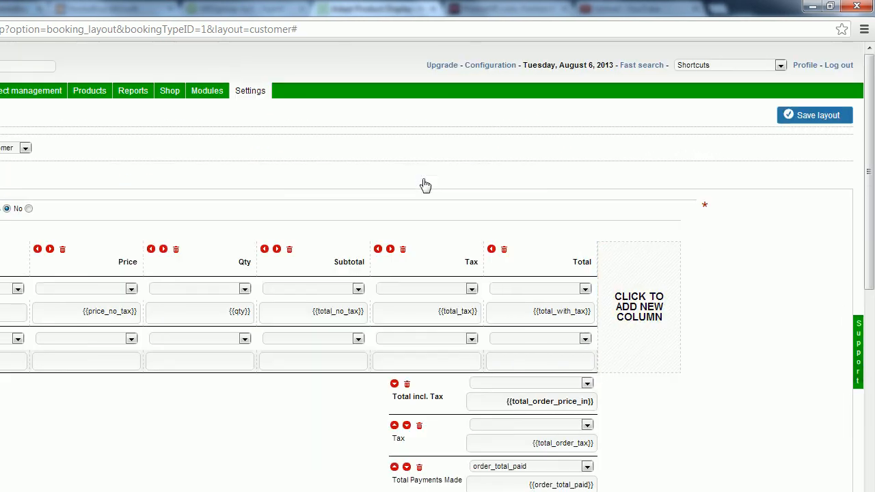